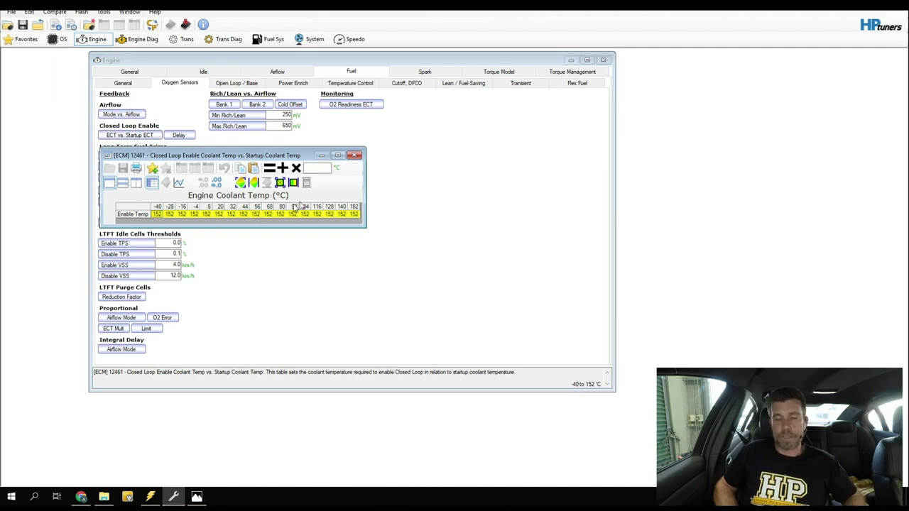
Step: Close the Closed Loop Enable coolant temperature table and review the Min ECT and Max ECT settings for long term fuel trims
mouse_move(367, 210)
left_mouse_down()
mouse_move(215, 201)
mouse_move(149, 213)
mouse_move(184, 225)
mouse_move(388, 229)
mouse_move(356, 205)
left_mouse_up()
key("Escape")
left_click(356, 156)
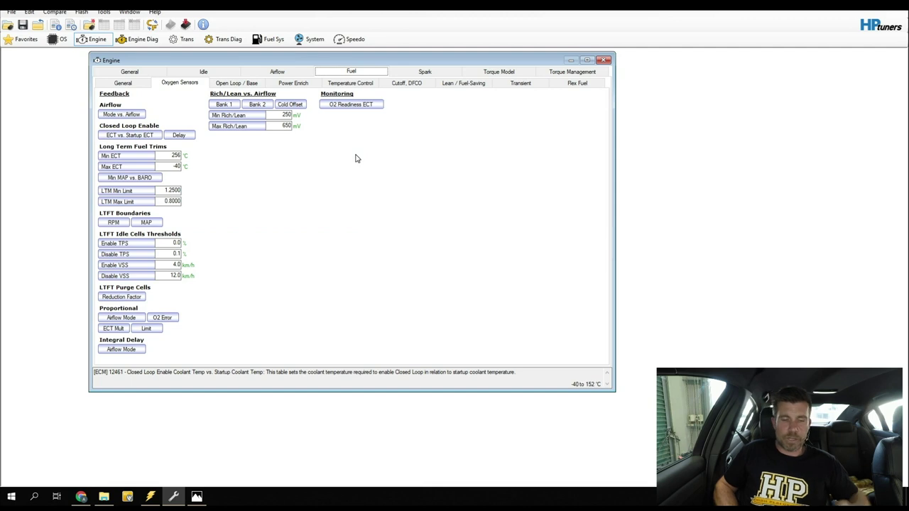
mouse_move(197, 153)
left_mouse_down()
mouse_move(93, 144)
mouse_move(82, 160)
mouse_move(102, 179)
mouse_move(183, 189)
mouse_move(189, 147)
left_mouse_up()
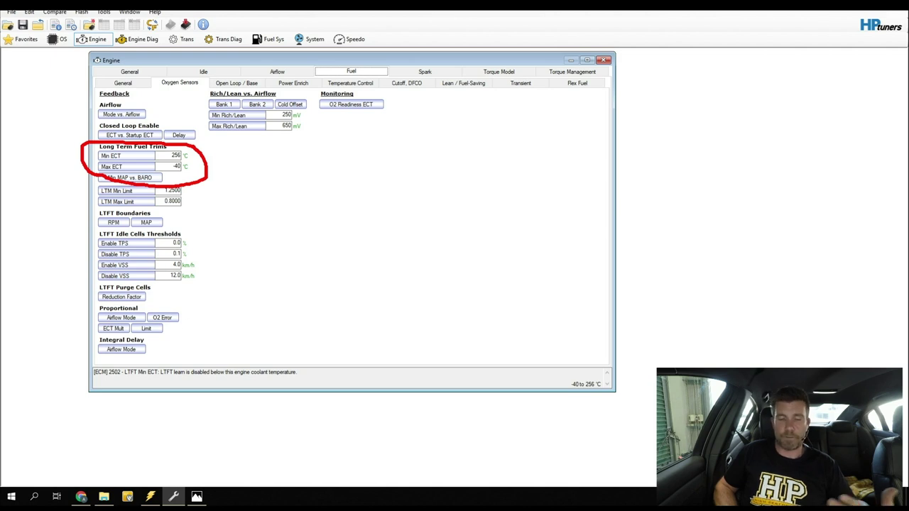
left_click(167, 166)
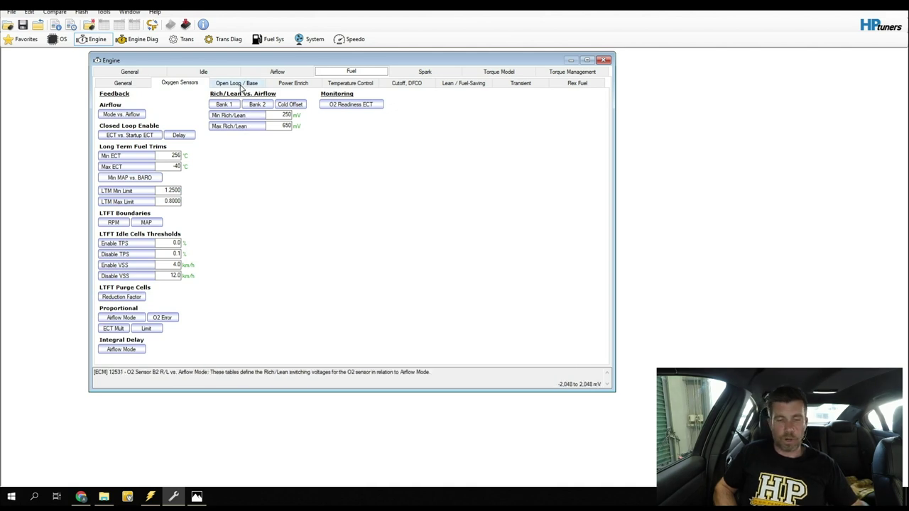
Step: Set every cell of the Open Loop EQ Ratio Gas (Gear) table to 1 and close the table
mouse_move(267, 73)
left_mouse_down()
mouse_move(210, 72)
mouse_move(203, 92)
mouse_move(257, 102)
mouse_move(278, 91)
mouse_move(257, 71)
left_mouse_up()
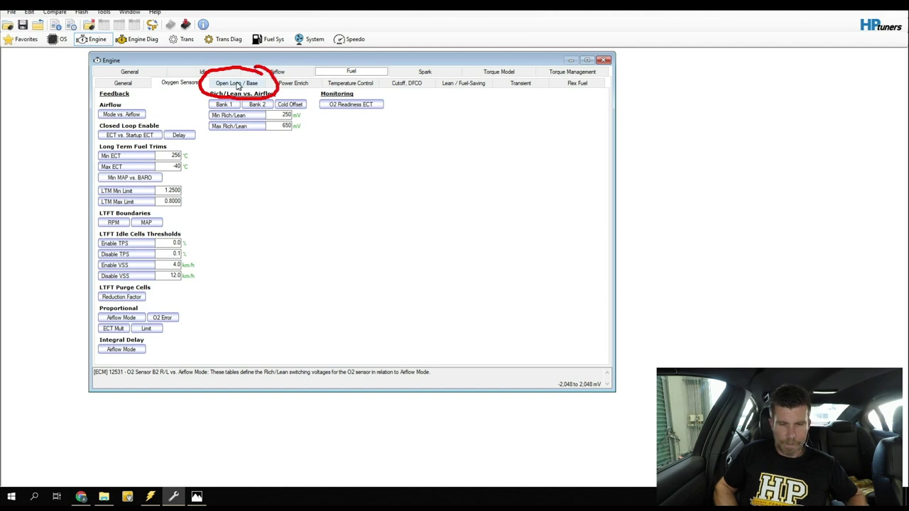
left_click(238, 84)
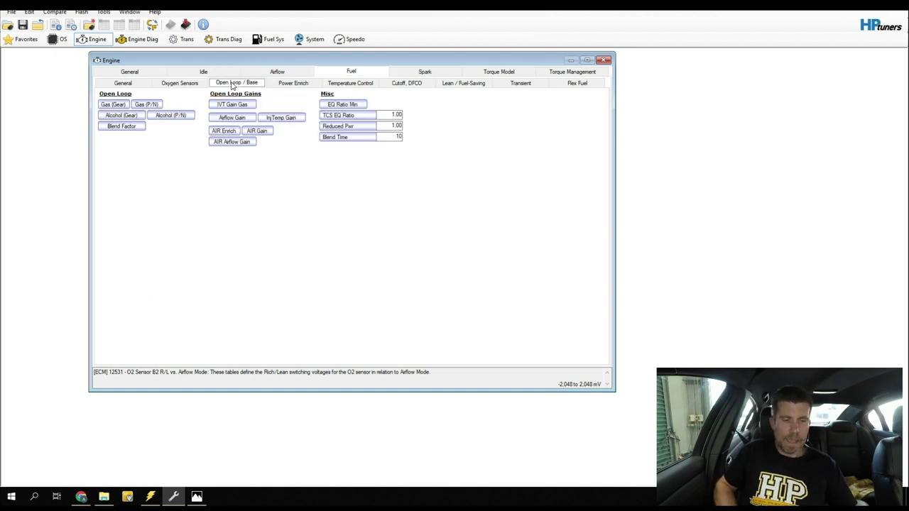
left_click(114, 105)
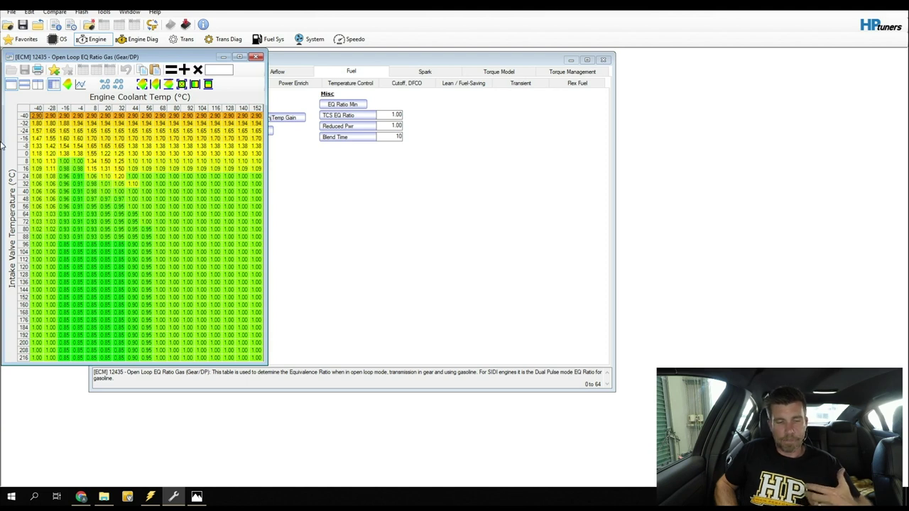
mouse_move(267, 189)
left_mouse_down()
mouse_move(156, 159)
mouse_move(73, 165)
mouse_move(52, 259)
mouse_move(143, 278)
left_mouse_up()
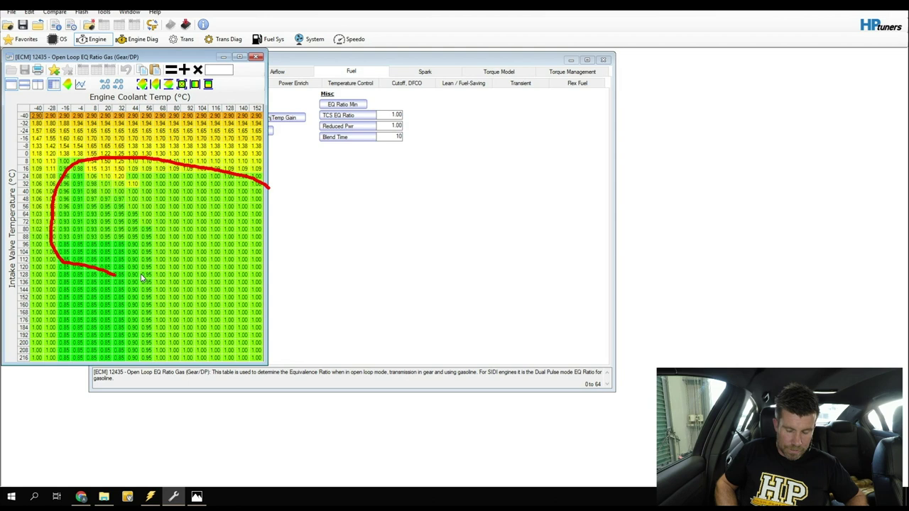
key("Escape")
mouse_move(272, 171)
left_mouse_down()
mouse_move(250, 162)
mouse_move(176, 162)
mouse_move(142, 179)
mouse_move(155, 366)
mouse_move(258, 364)
mouse_move(276, 283)
mouse_move(271, 165)
left_mouse_up()
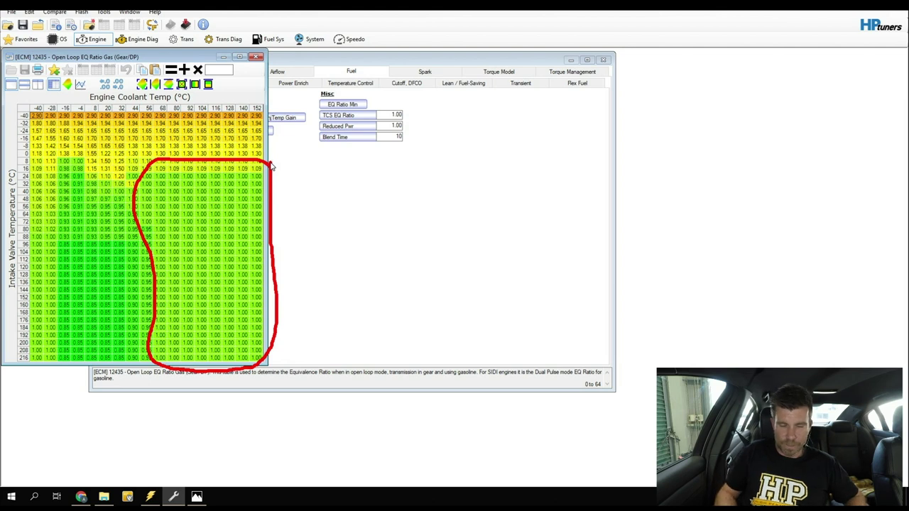
key("Escape")
left_click(25, 110)
type("1")
key("Return")
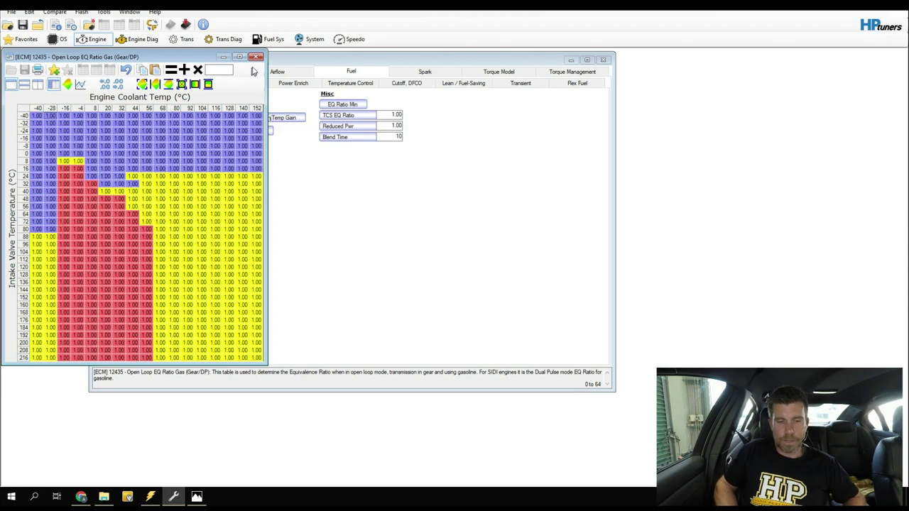
left_click(258, 56)
Step: Set every cell of the Open Loop EQ Ratio Gas (P/N) table to 1 and close the table
left_click(146, 104)
left_click(37, 123)
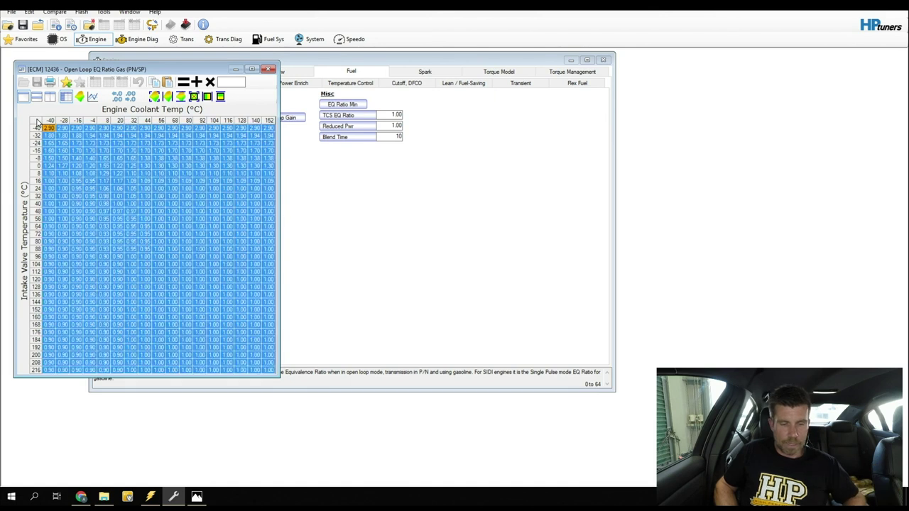
type("1")
key("Return")
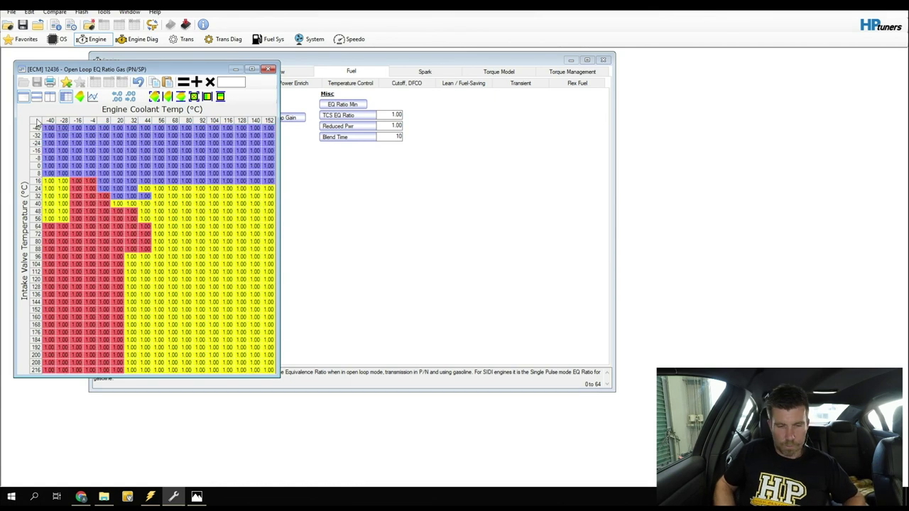
left_click(270, 69)
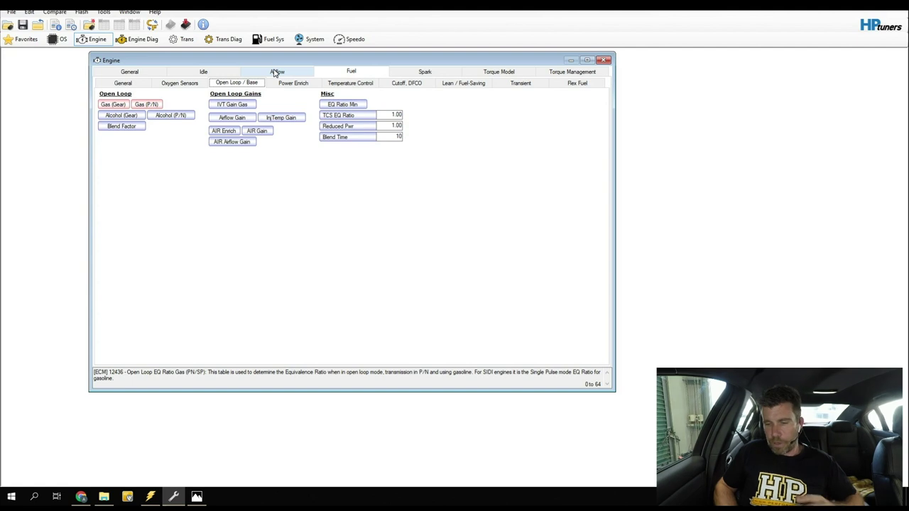
Step: Set the whole open loop IVT Gain Gas table to 1 and check the open loop Airflow Gain table
mouse_move(276, 95)
left_mouse_down()
mouse_move(207, 85)
mouse_move(196, 101)
mouse_move(201, 136)
mouse_move(233, 162)
mouse_move(307, 140)
mouse_move(277, 84)
left_mouse_up()
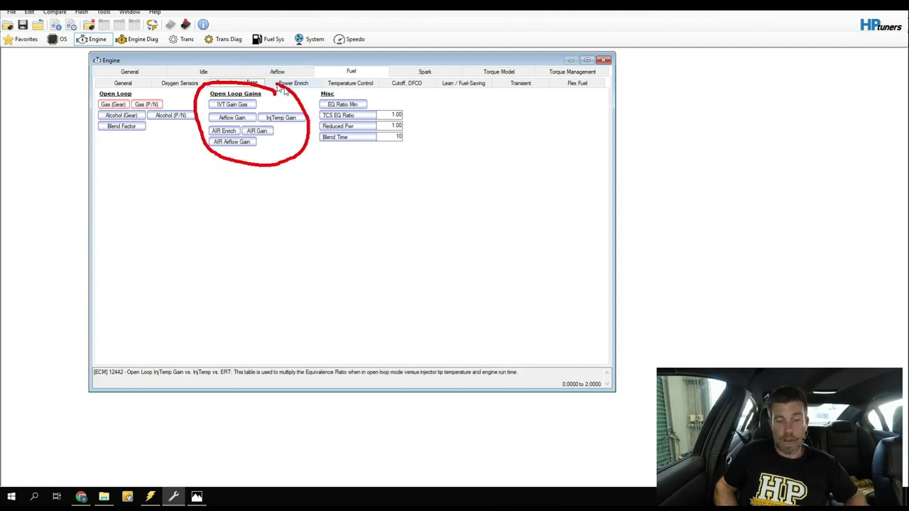
left_click(245, 106)
left_click(39, 124)
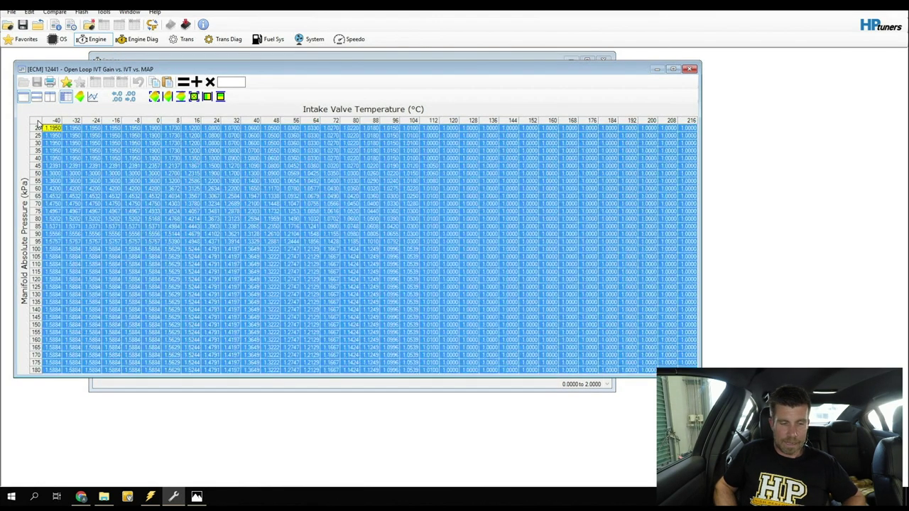
type("1")
key("Return")
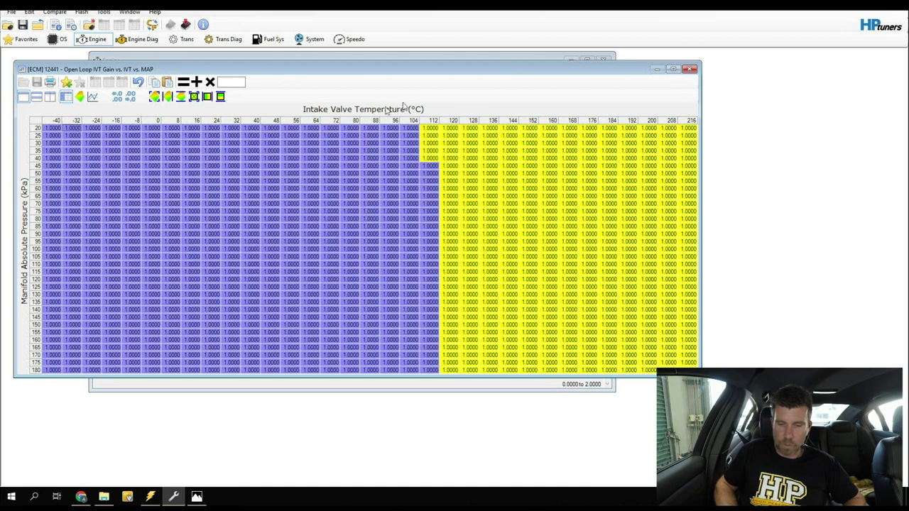
left_click(691, 70)
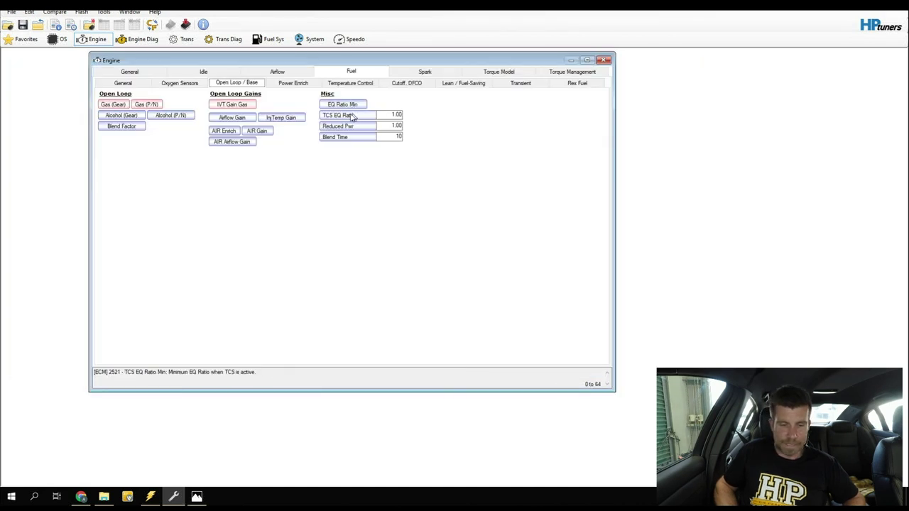
left_click(254, 121)
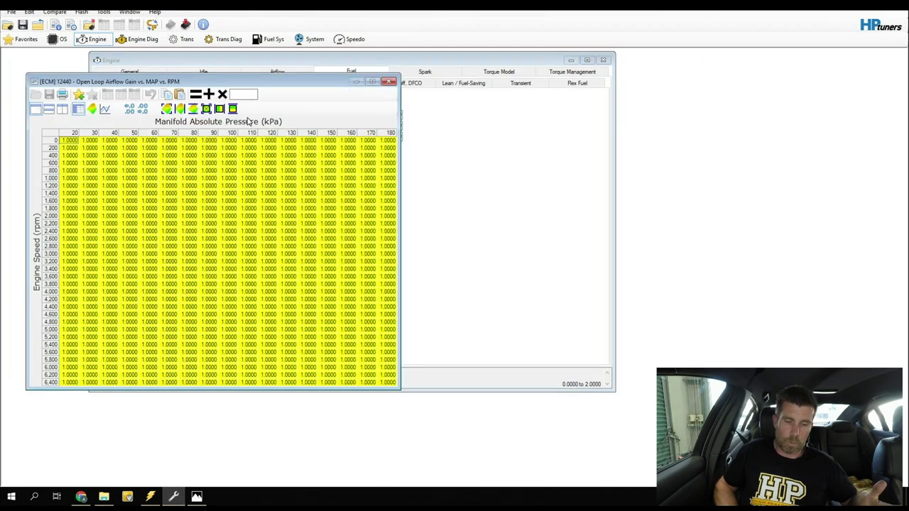
left_click(389, 81)
Step: Set all cells in the 90 to 120 °C columns of the open loop InjTemp Gain table to 1.00 and close the table
left_click(292, 119)
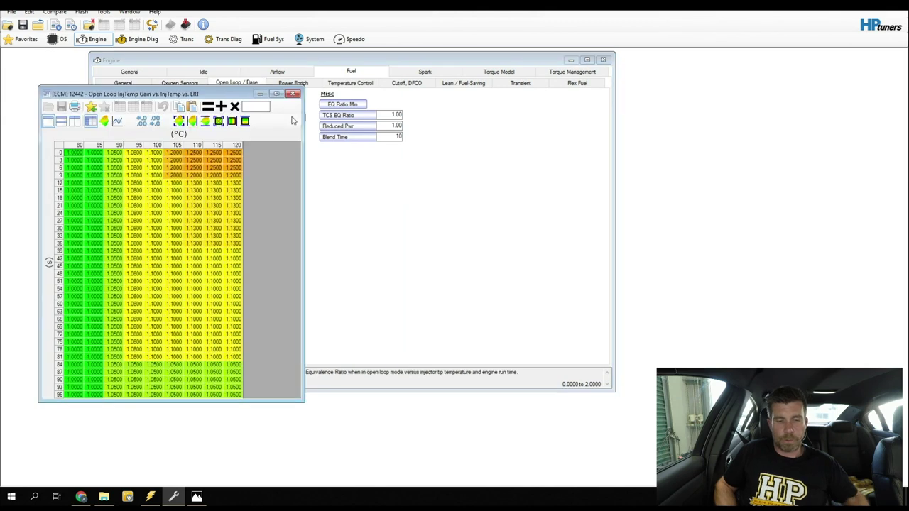
left_click(61, 147)
left_click(63, 147)
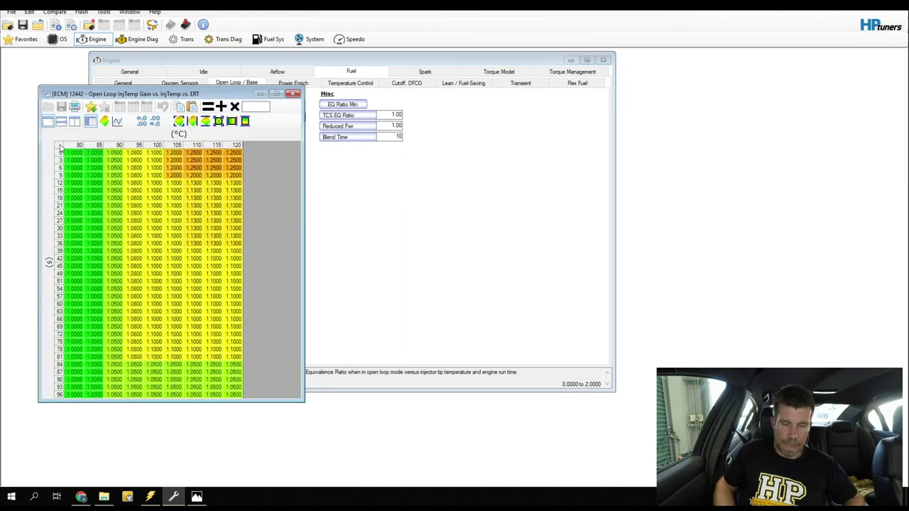
left_click(62, 145)
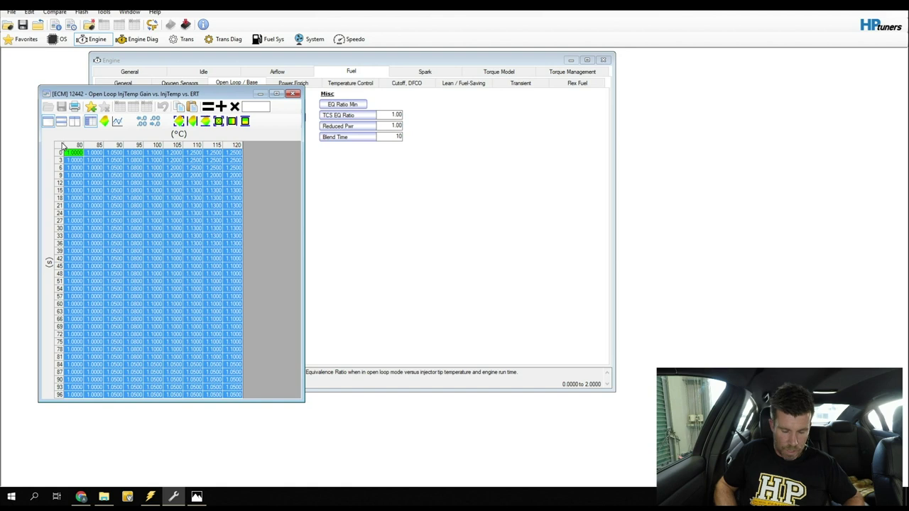
left_click(65, 148)
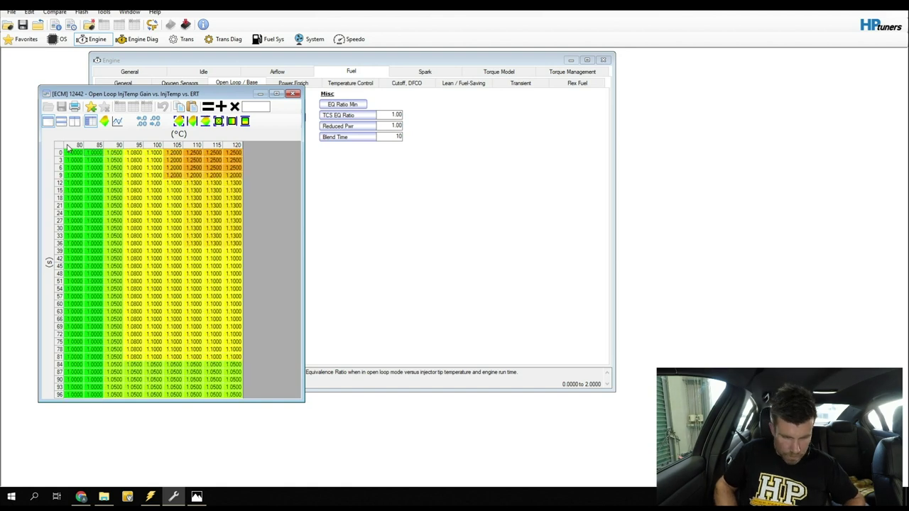
left_click(117, 153)
key("shift+Down")
key("shift+Down")
key("shift+Down")
key("shift+Down")
key("shift+Down")
key("shift+Down")
key("shift+Down")
key("shift+Down")
key("shift+Down")
key("shift+Down")
key("shift+Down")
key("shift+Down")
key("shift+Down")
key("shift+Down")
key("shift+Down")
key("shift+Down")
key("shift+Down")
key("shift+Down")
key("shift+Down")
key("shift+Down")
key("shift+Down")
key("shift+Down")
key("shift+Down")
key("shift+Down")
key("shift+Down")
key("shift+Down")
key("shift+Down")
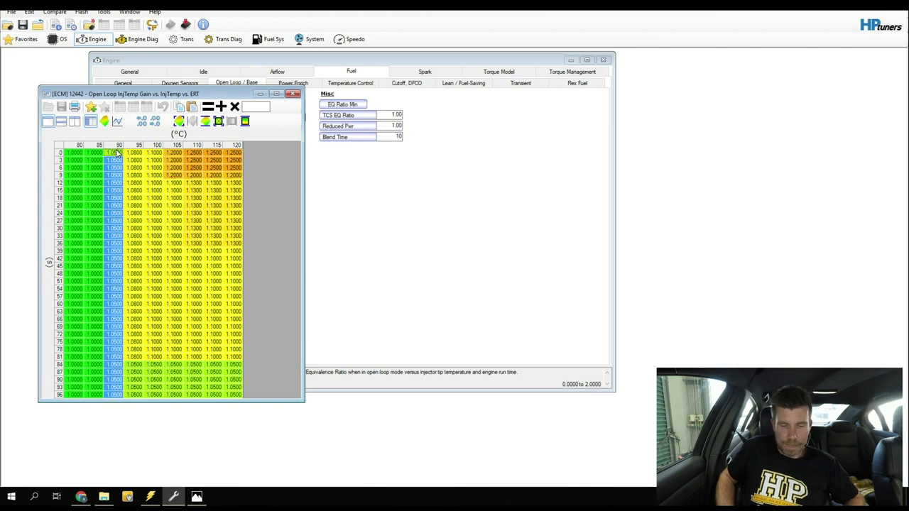
key("shift+Right")
key("shift+Right")
key("shift+Right")
key("shift+Right")
key("shift+Right")
key("shift+Right")
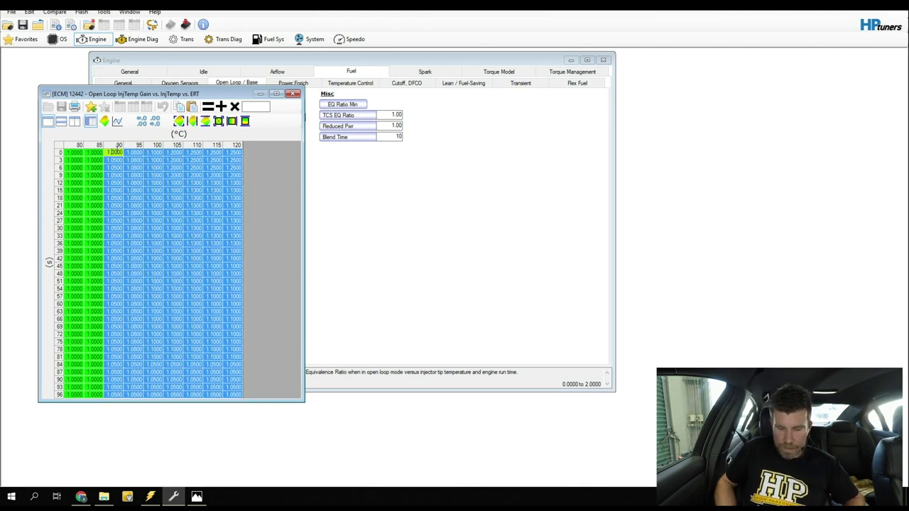
left_click(257, 108)
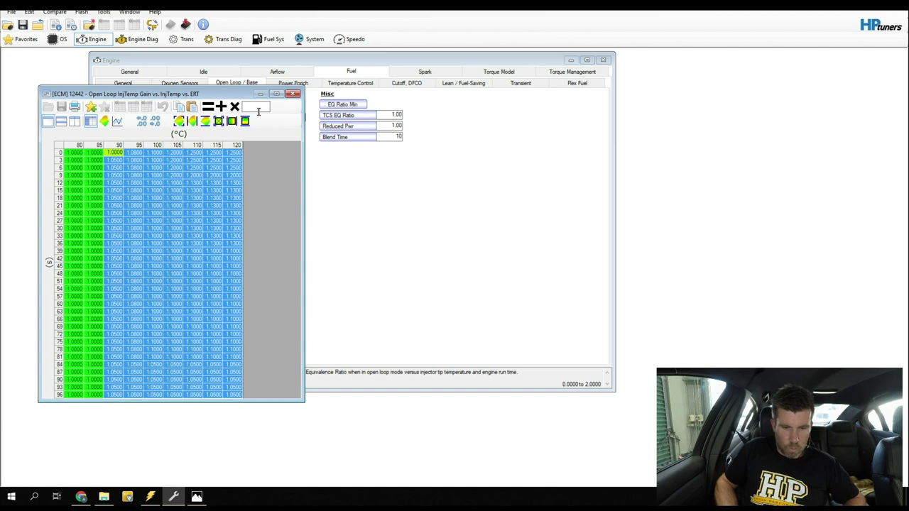
type("1")
key("Return")
type(".09")
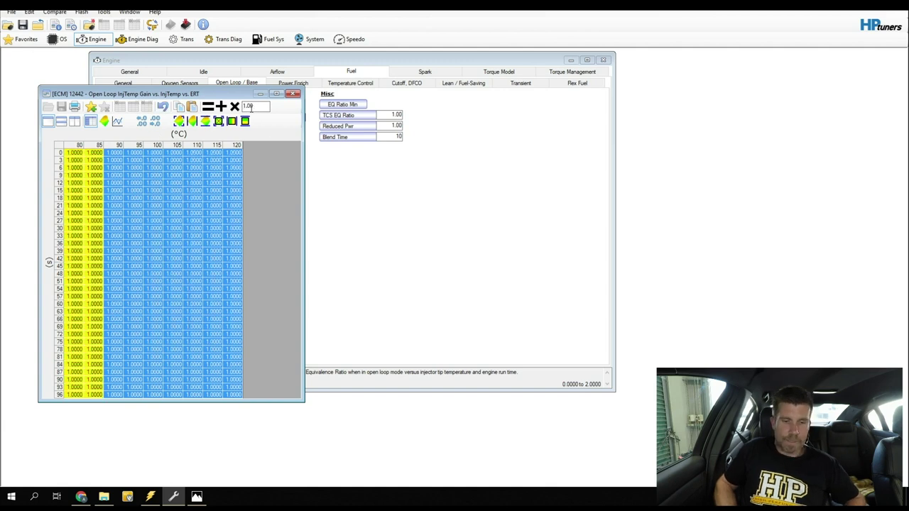
left_click(296, 96)
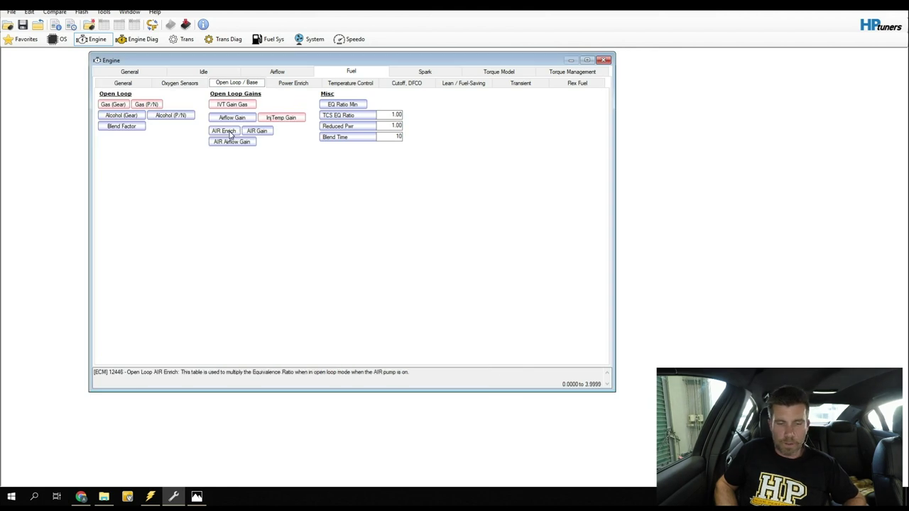
Step: Replace every cell of the Open Loop AIR Airflow Gain table with 1.00 and close the table
left_click(229, 142)
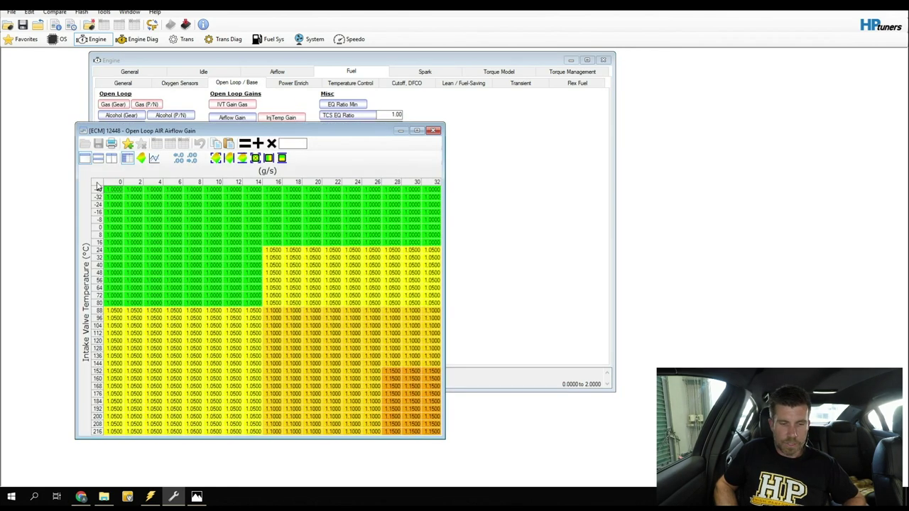
left_click(98, 186)
left_click(280, 143)
type("1.00")
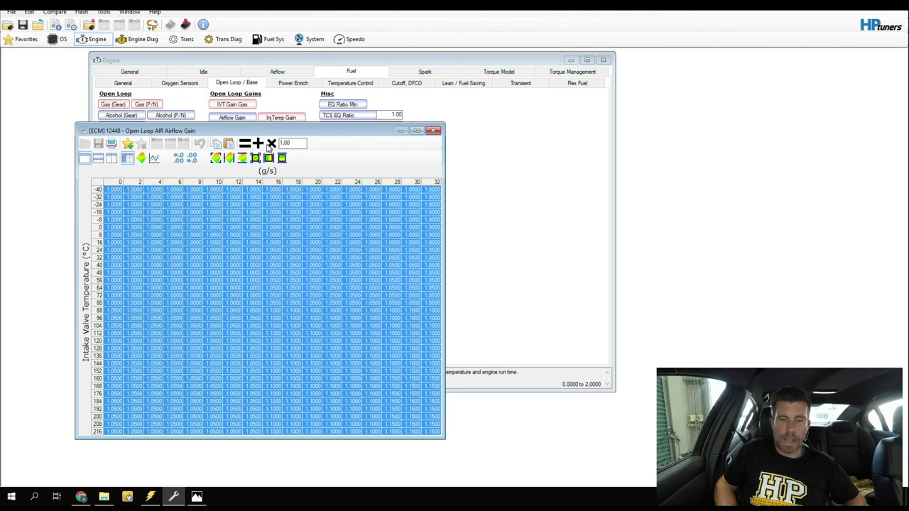
left_click(246, 145)
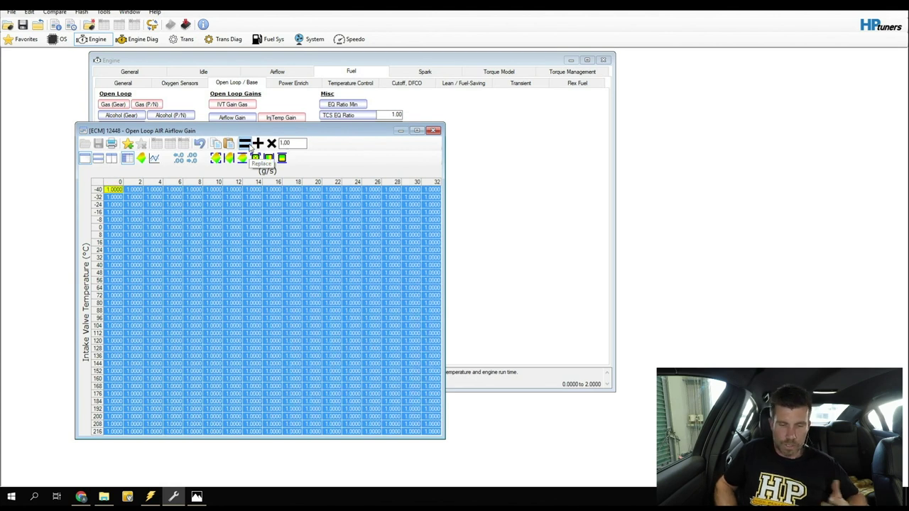
left_click(434, 130)
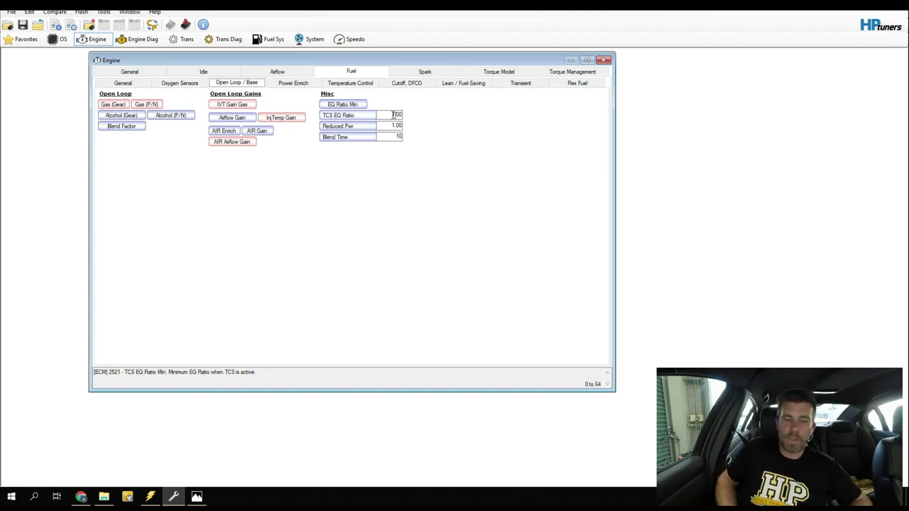
Step: Set the Dynamic Airflow High RPM Disable to 400 rpm and High RPM Re-enable to 300 rpm
left_click(297, 74)
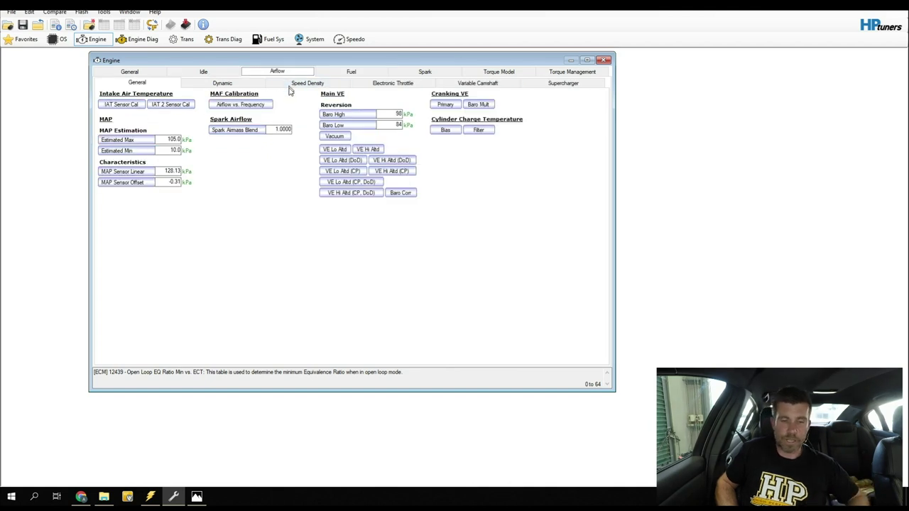
mouse_move(318, 61)
left_mouse_down()
mouse_move(236, 67)
mouse_move(233, 82)
mouse_move(297, 96)
mouse_move(327, 77)
mouse_move(319, 67)
mouse_move(182, 69)
mouse_move(174, 81)
mouse_move(283, 85)
left_mouse_up()
key("Escape")
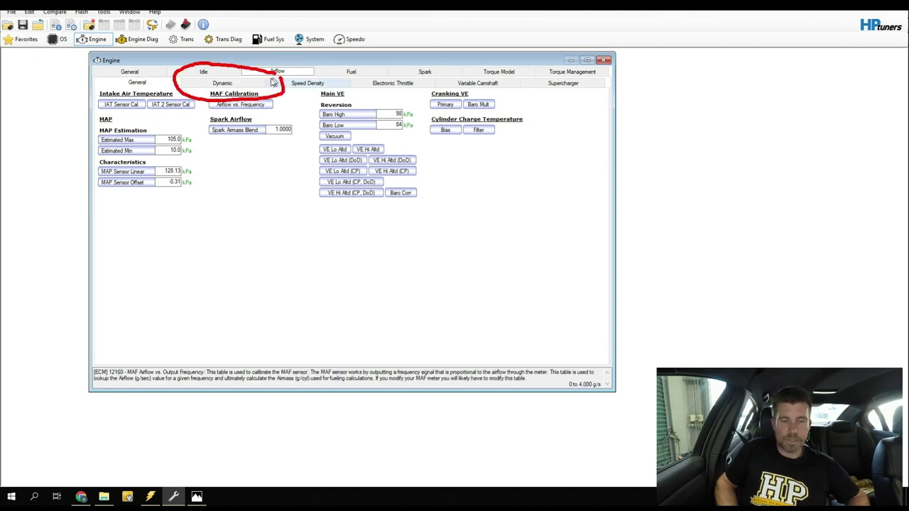
left_click(263, 84)
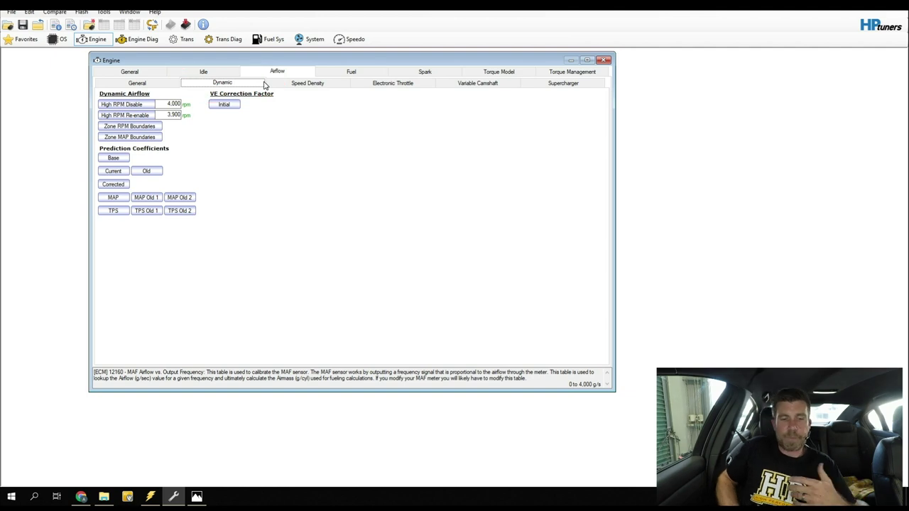
mouse_move(187, 92)
left_mouse_down()
mouse_move(108, 93)
mouse_move(90, 101)
mouse_move(92, 119)
mouse_move(104, 128)
mouse_move(199, 127)
mouse_move(183, 98)
left_mouse_up()
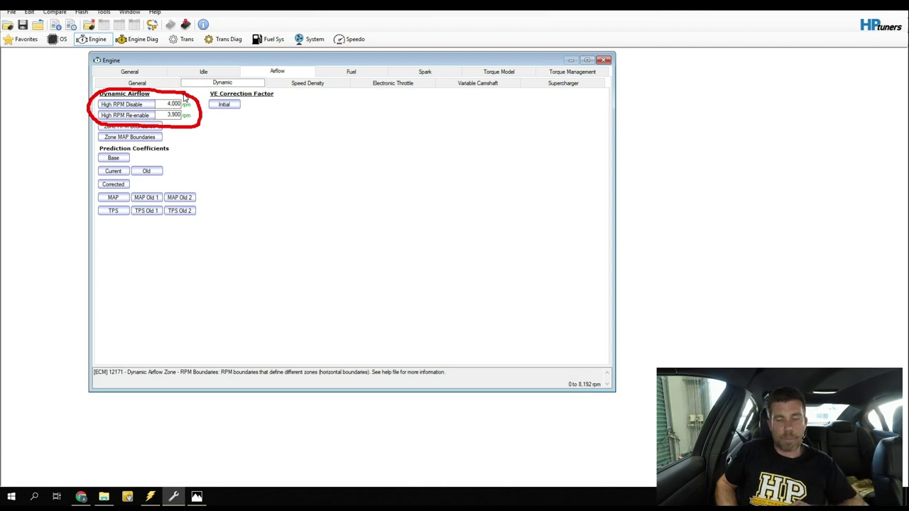
key("Escape")
left_click(174, 104)
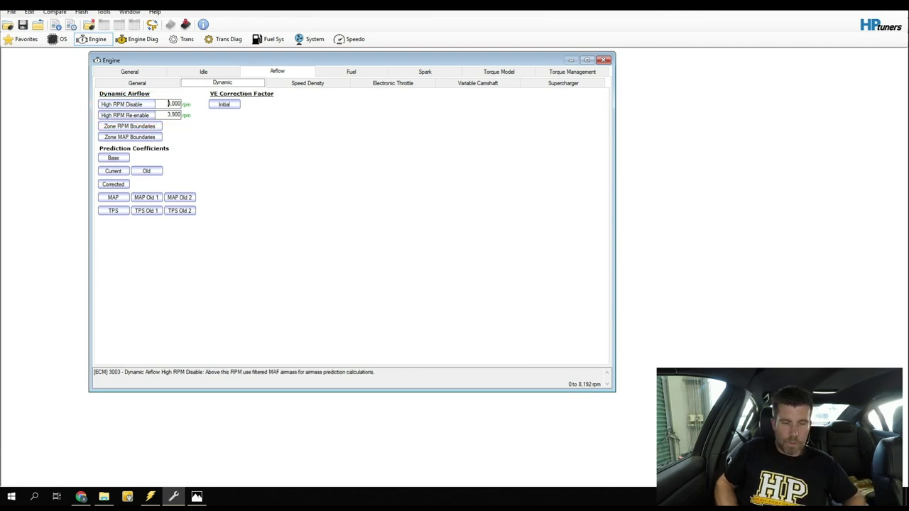
type("4")
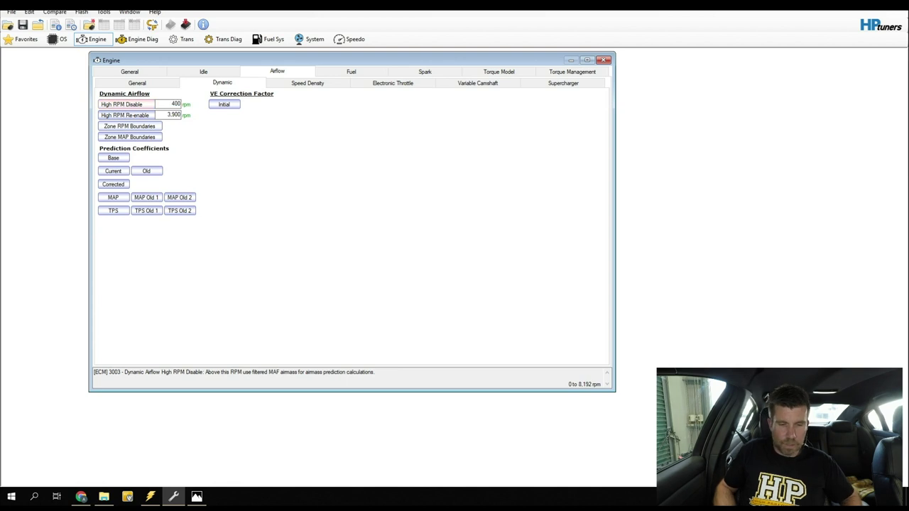
left_click(174, 114)
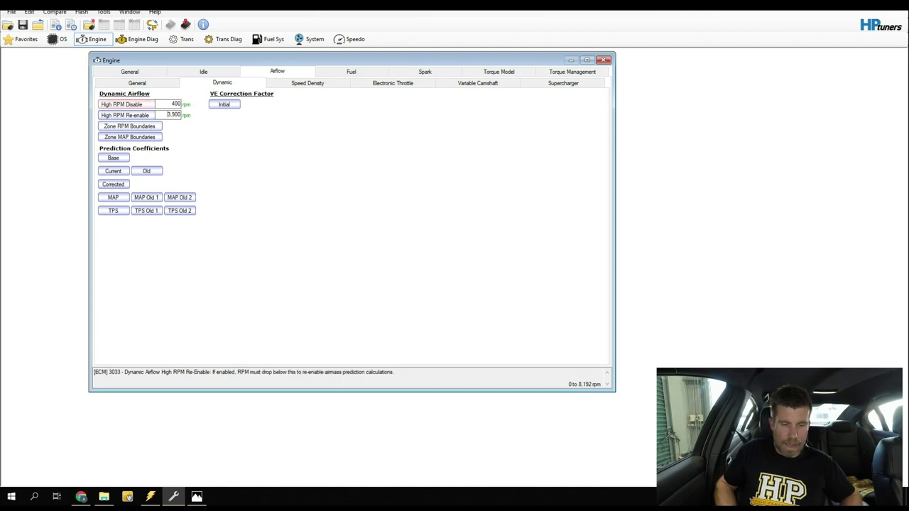
type("3")
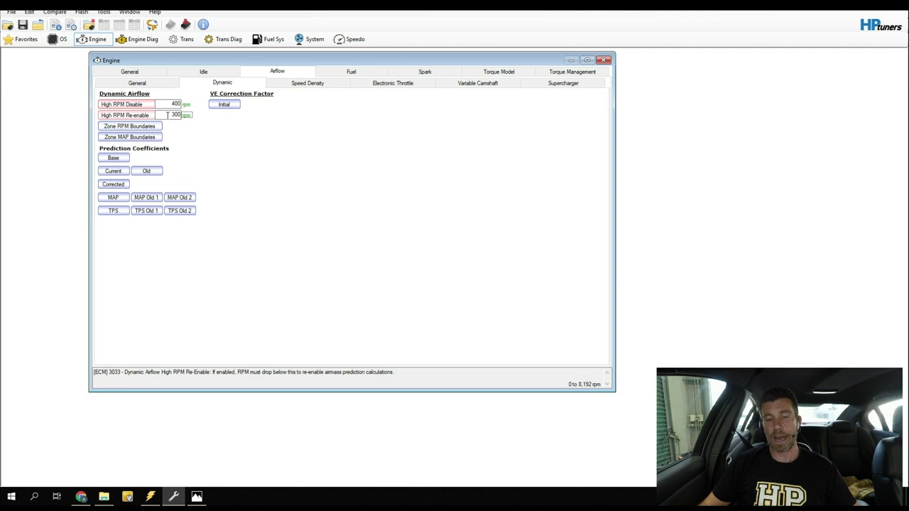
Step: Open the Power Enrich EQ Ratio (Gas) table in the fuel settings to examine its values across engine speed
mouse_move(400, 68)
left_mouse_down()
mouse_move(315, 63)
mouse_move(319, 88)
mouse_move(385, 88)
mouse_move(383, 61)
left_mouse_up()
left_click(370, 71)
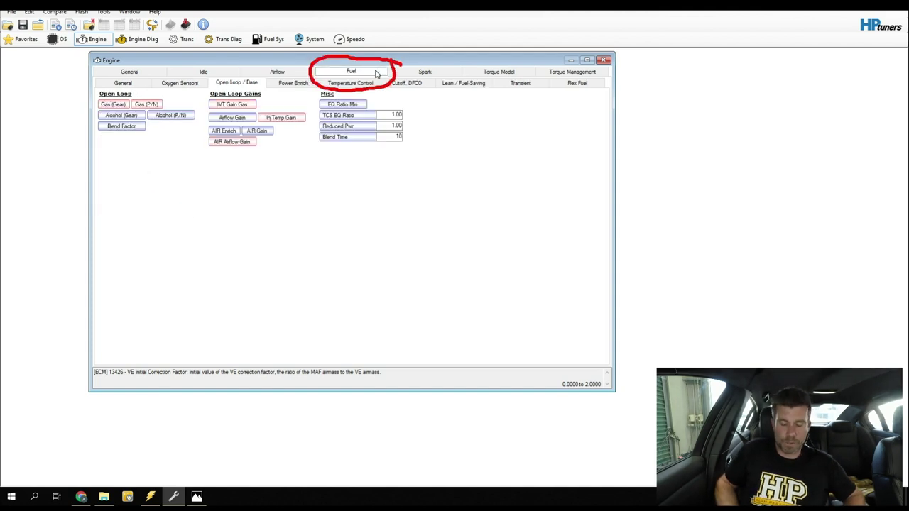
mouse_move(324, 80)
left_mouse_down()
mouse_move(263, 76)
mouse_move(263, 87)
mouse_move(308, 95)
mouse_move(321, 76)
left_mouse_up()
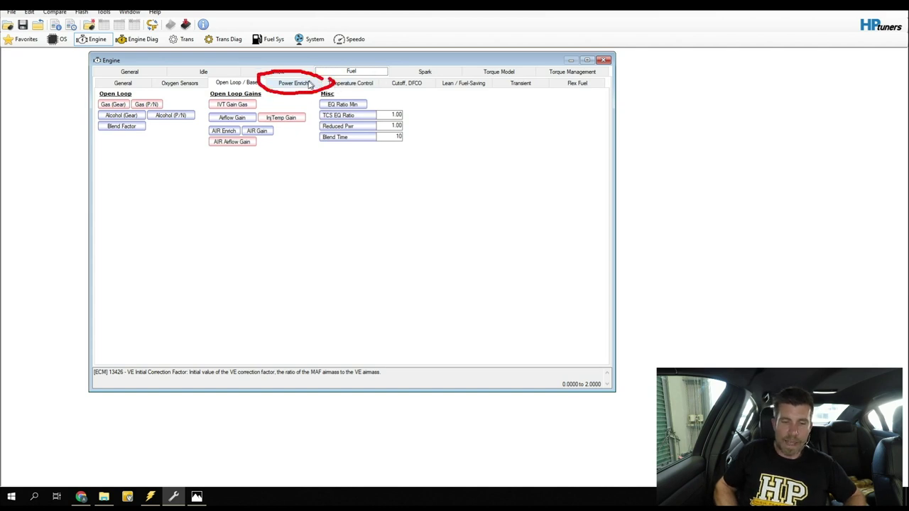
left_click(309, 83)
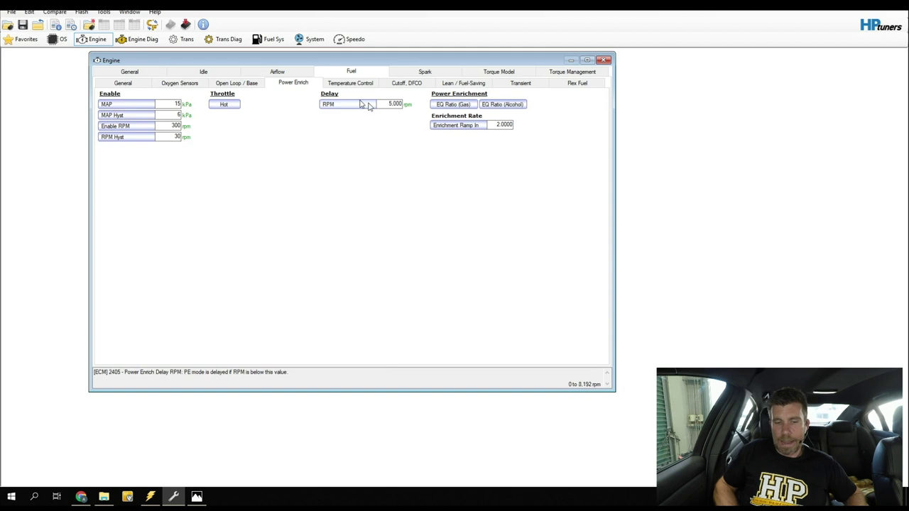
left_click_drag(474, 100, 496, 111)
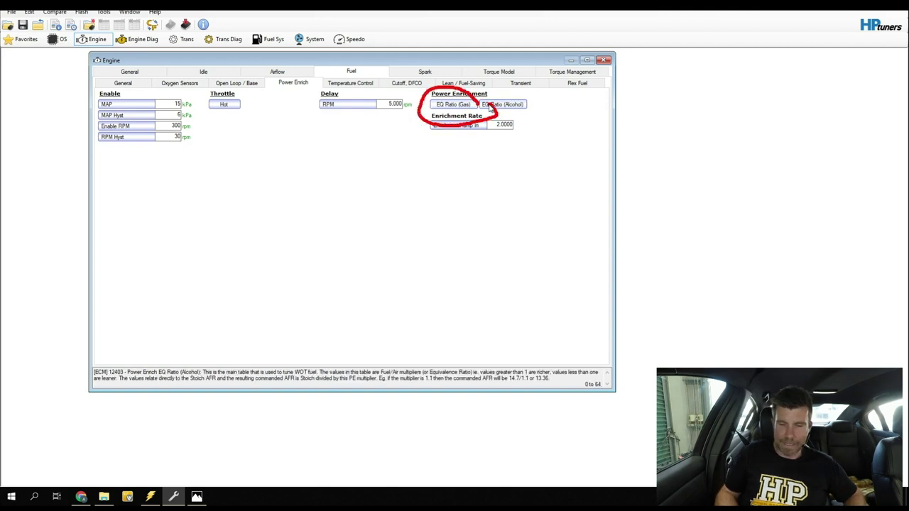
left_click(473, 105)
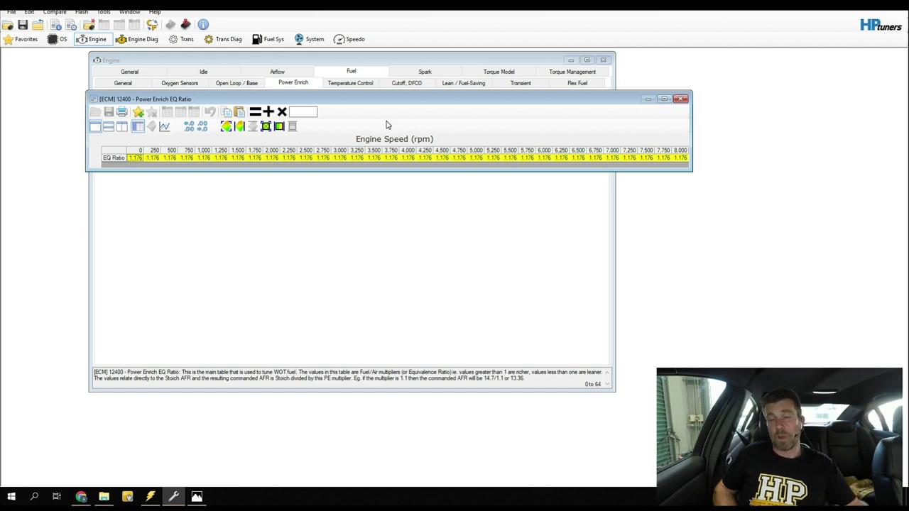
Step: Work out the commanded air-fuel ratio in Calculator as the reciprocal of 1.176 multiplied by 14.7, and close Calculator
key("super")
type("calc")
key("Return")
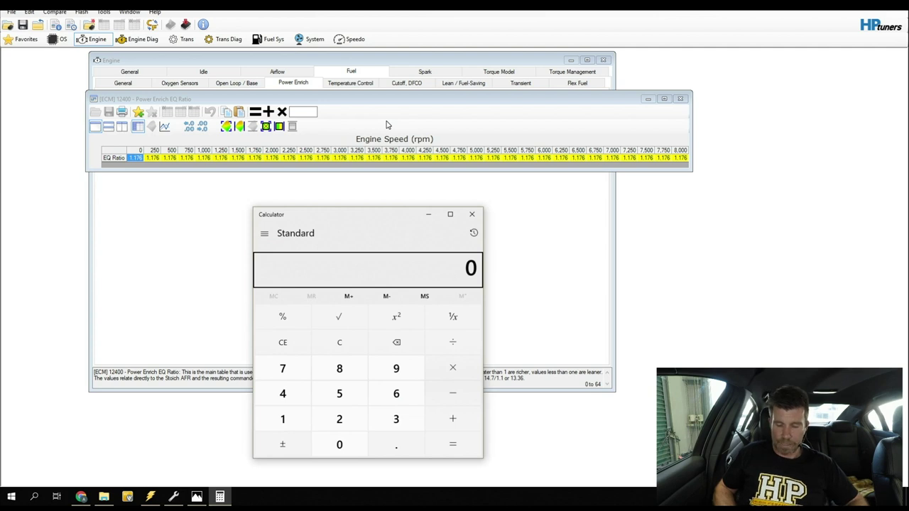
type("1")
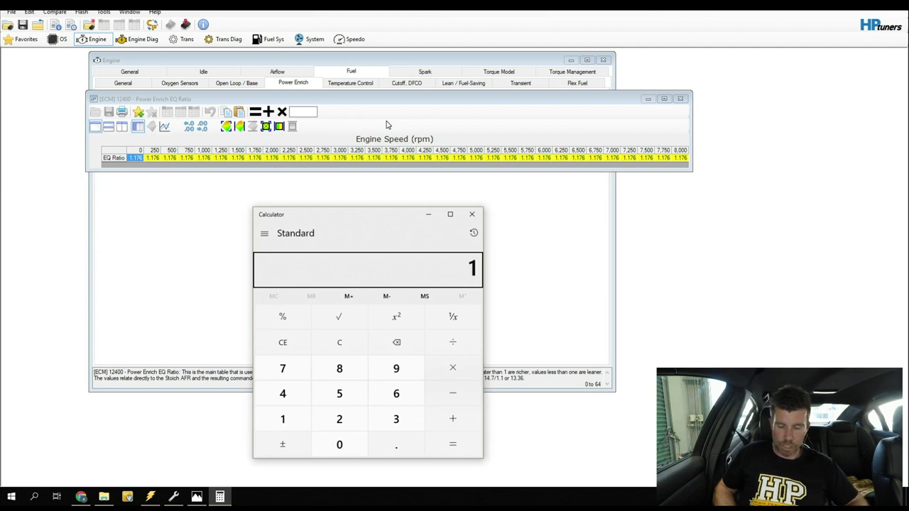
type(".176")
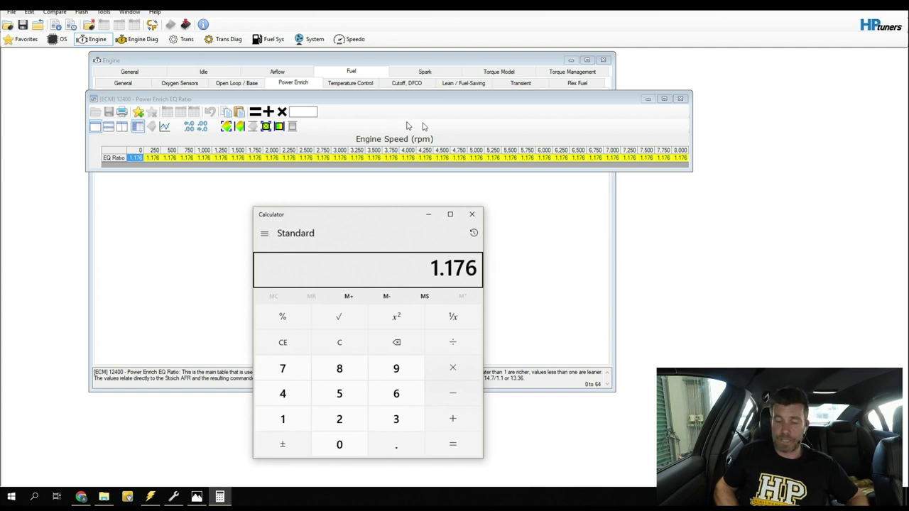
mouse_move(492, 300)
left_mouse_down()
mouse_move(424, 289)
mouse_move(408, 328)
mouse_move(446, 344)
mouse_move(493, 326)
mouse_move(488, 298)
left_mouse_up()
left_click(459, 324)
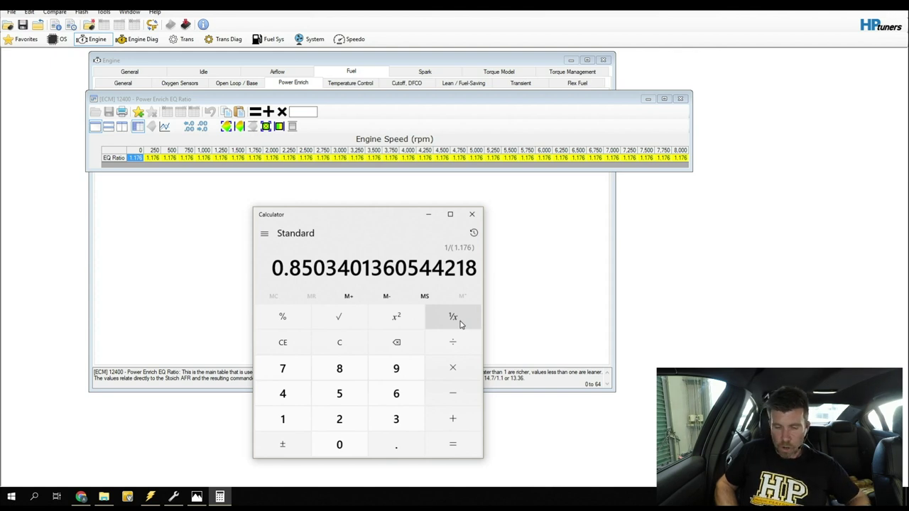
left_click(458, 371)
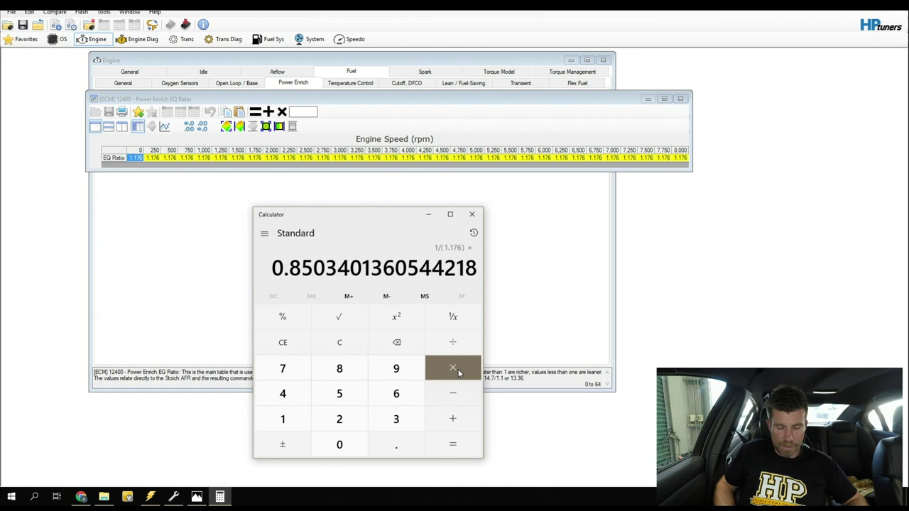
type("14.7")
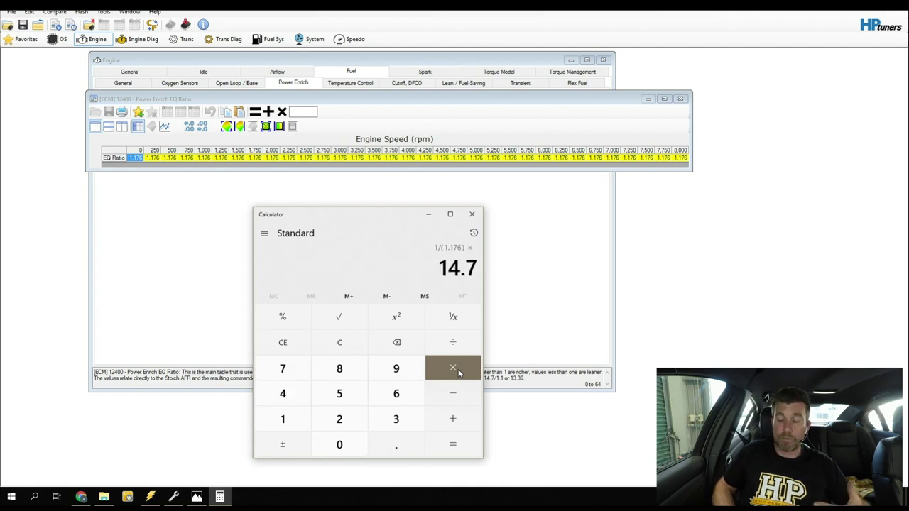
key("Return")
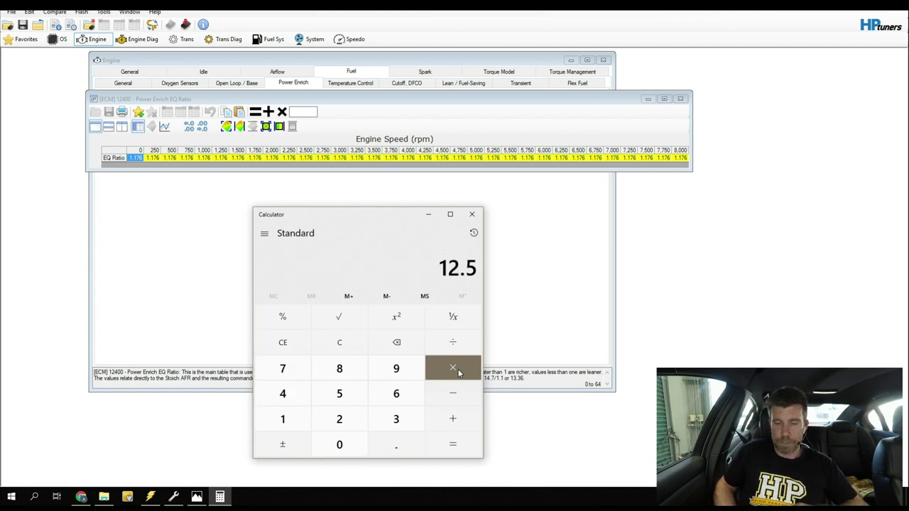
mouse_move(486, 262)
left_mouse_down()
mouse_move(438, 239)
mouse_move(419, 282)
mouse_move(507, 272)
left_mouse_up()
key("Escape")
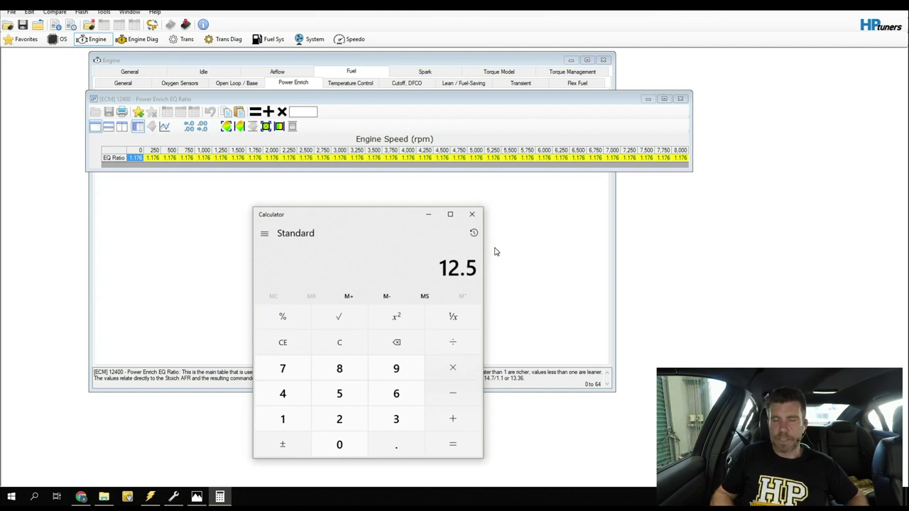
left_click(472, 213)
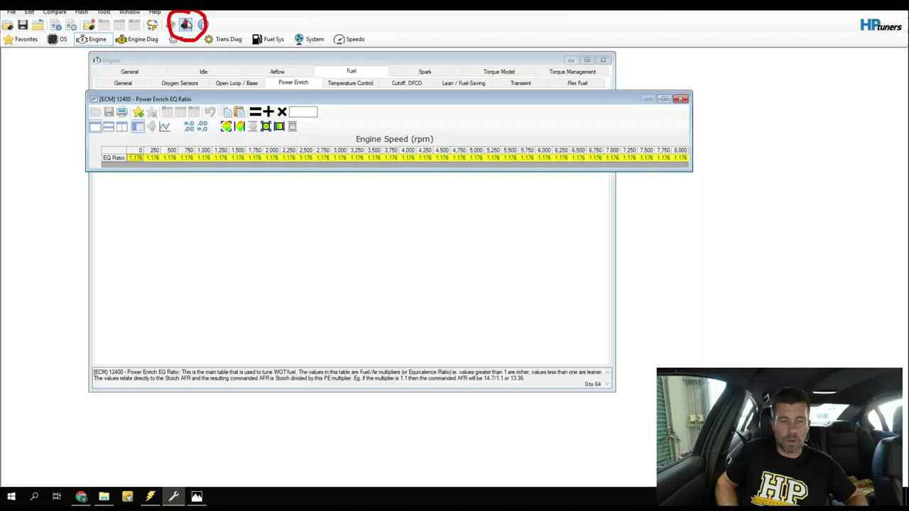
Step: Open the Vehicle Writer to check the calibration write options for the ECM and TCM, and close it without writing
left_click(186, 24)
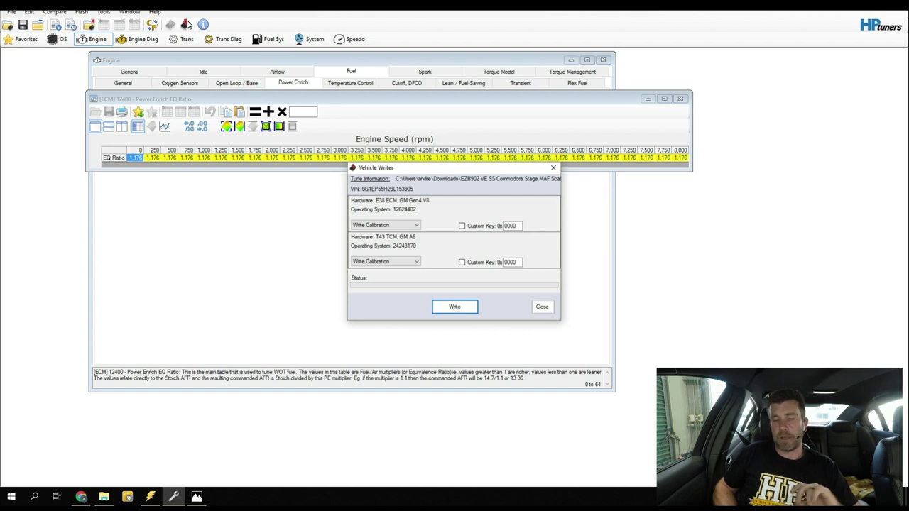
left_click(542, 307)
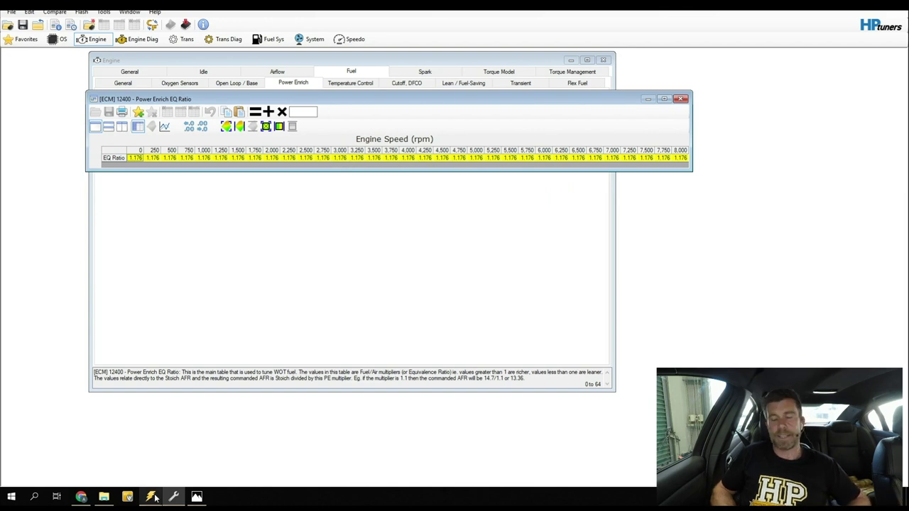
mouse_move(156, 500)
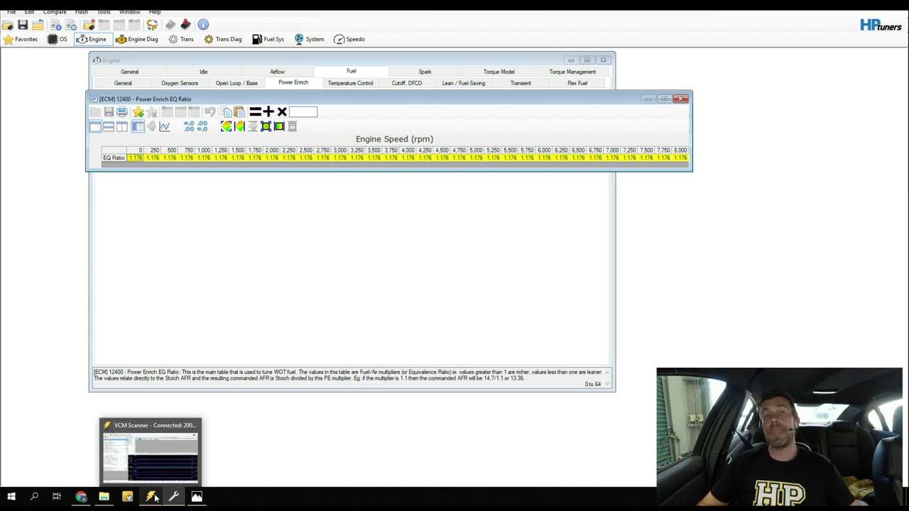